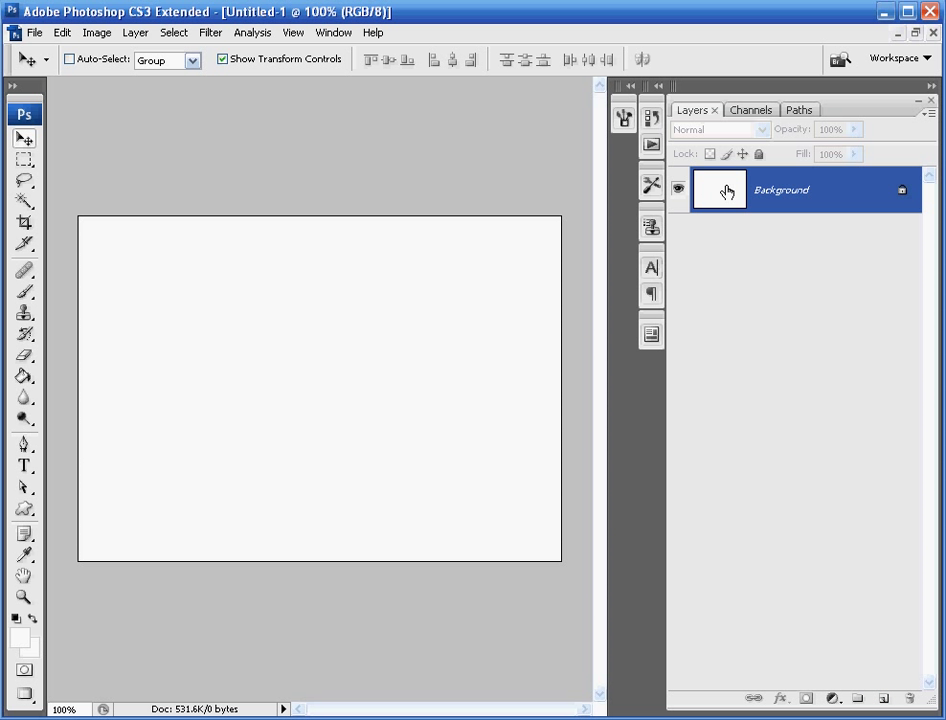
Step: Fill the whole canvas with black (000000) using the Paint Bucket
click(18, 636)
drag(294, 194, 350, 278)
click(519, 22)
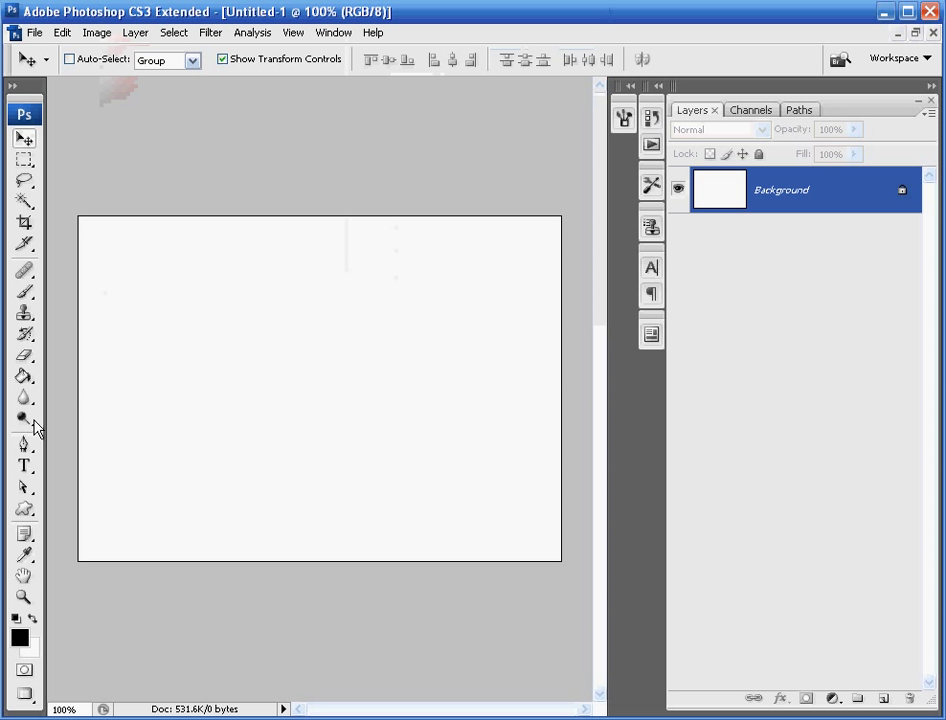
click(23, 378)
click(344, 331)
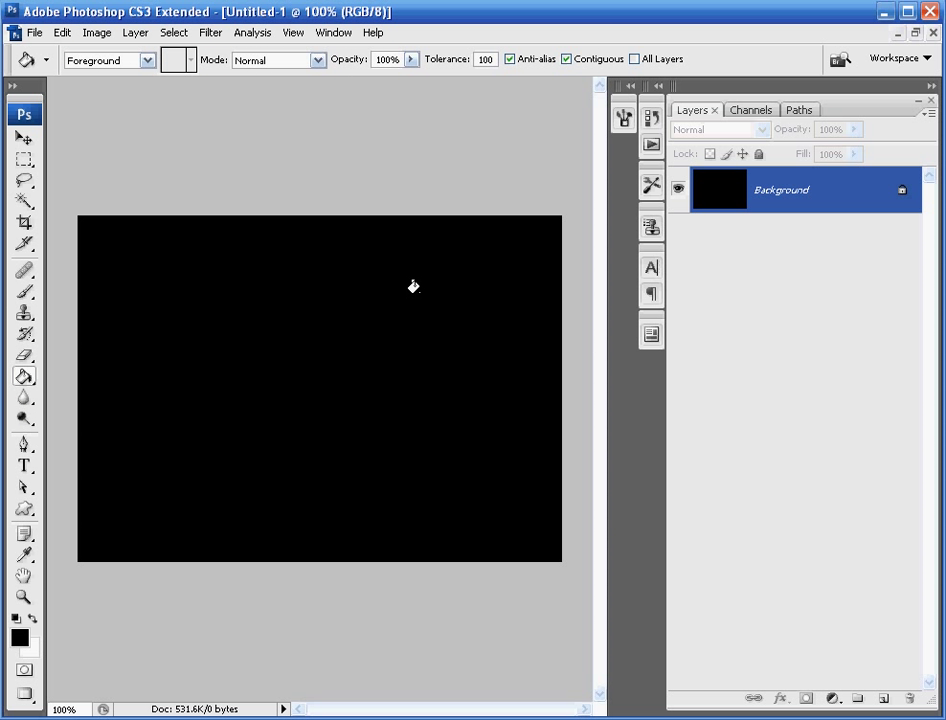
drag(23, 378, 100, 400)
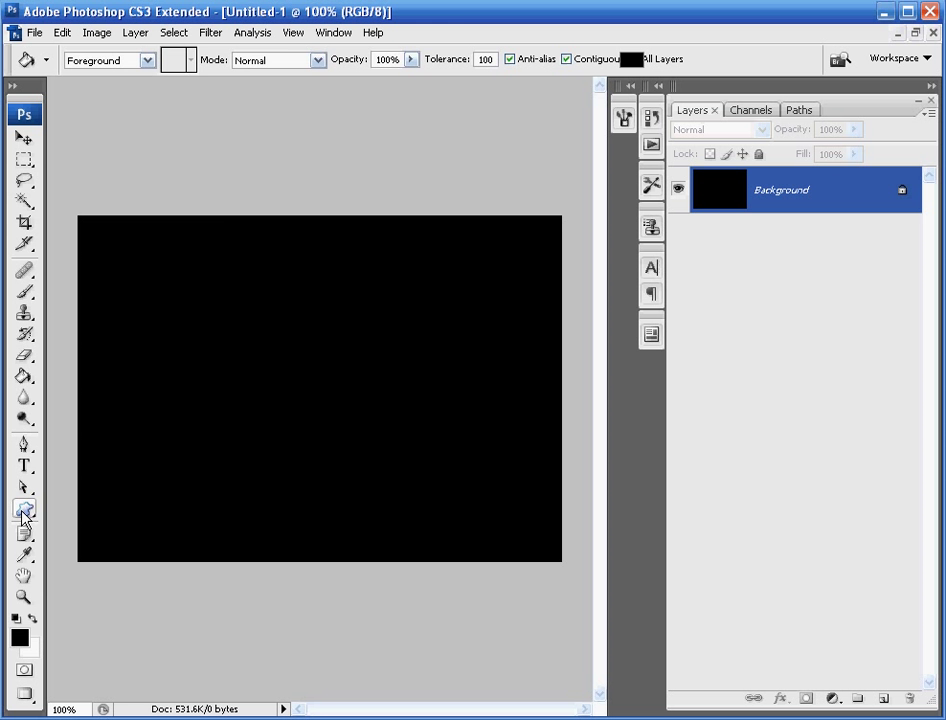
Step: Draw a crescent moon custom shape near the canvas centre on layer Shape 1
click(24, 509)
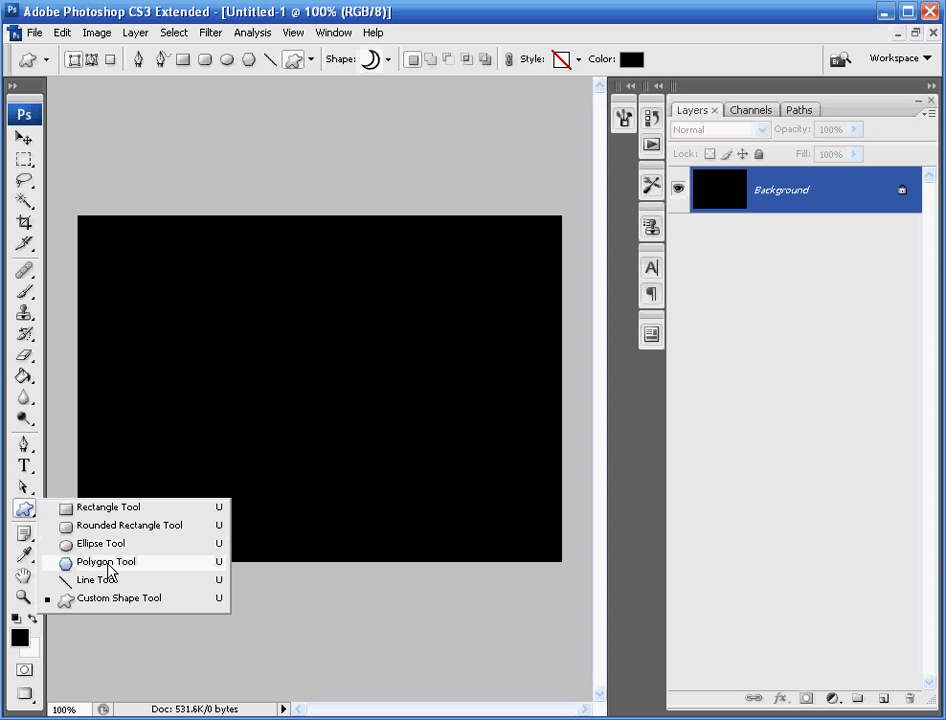
click(108, 598)
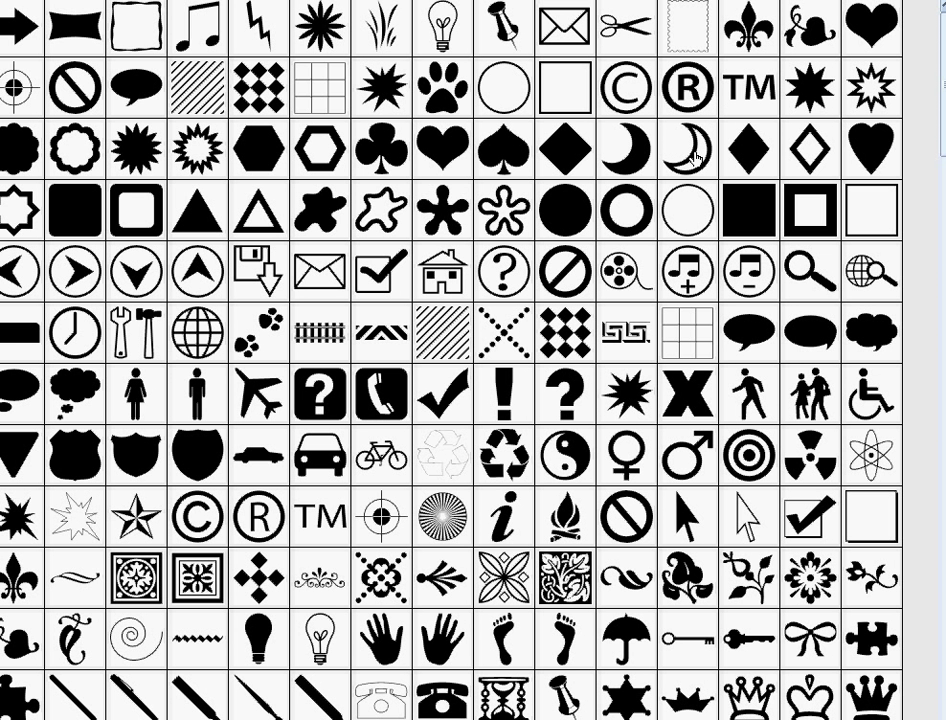
double_click(697, 157)
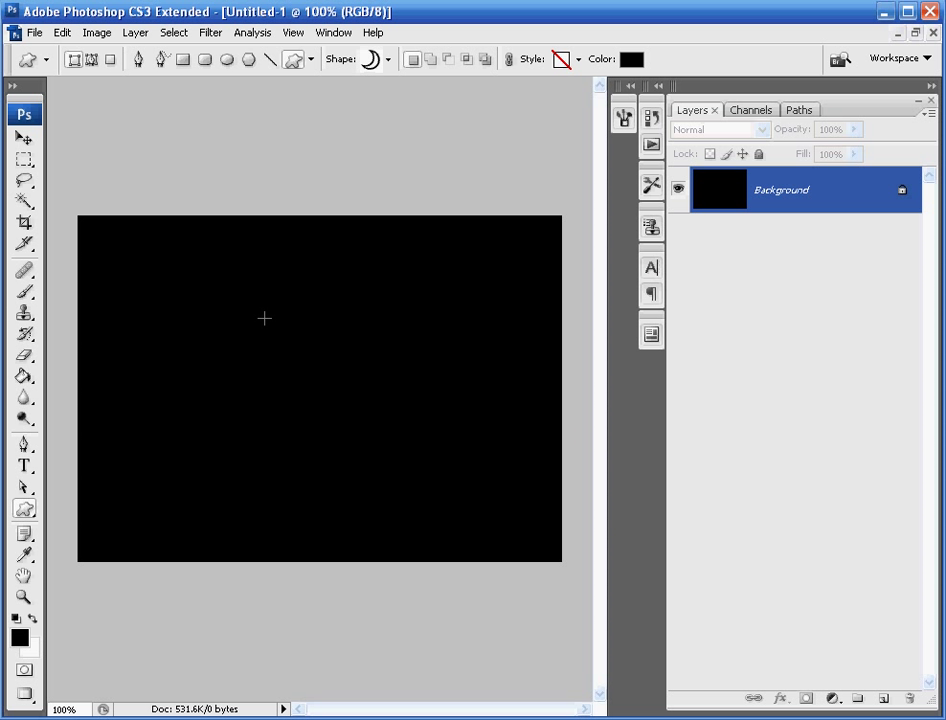
drag(264, 318, 438, 462)
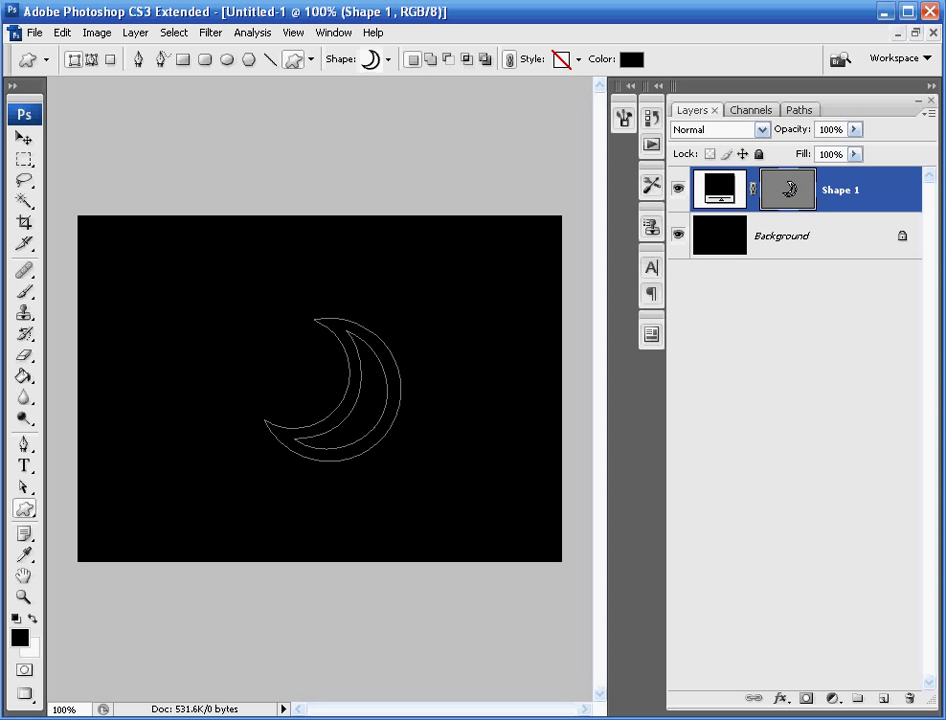
Step: Move the crescent moon slightly up and to the left
key(v)
drag(386, 334, 362, 311)
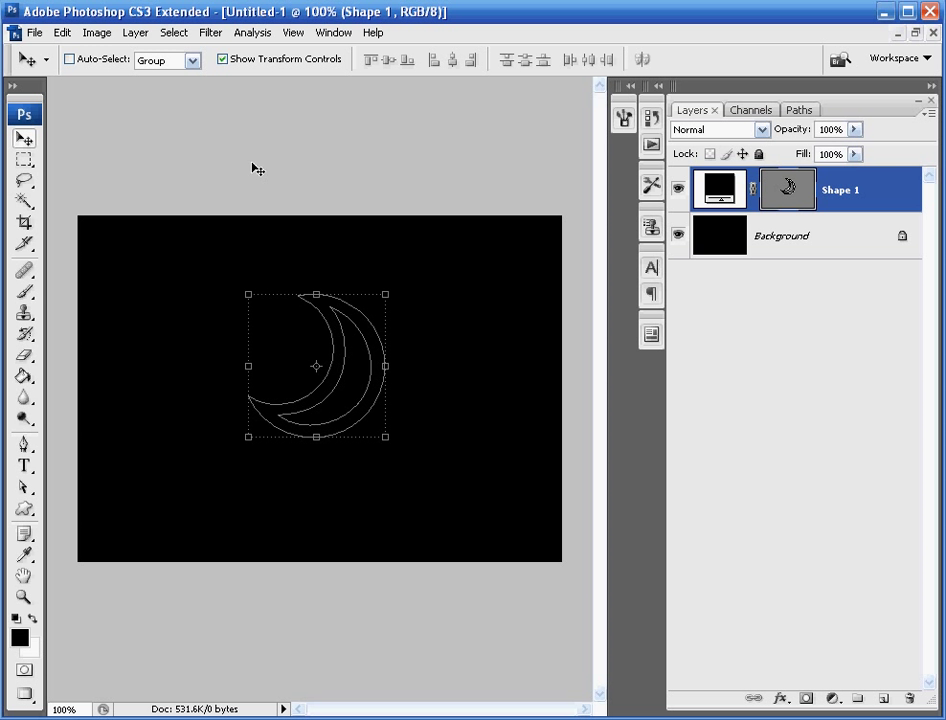
click(775, 237)
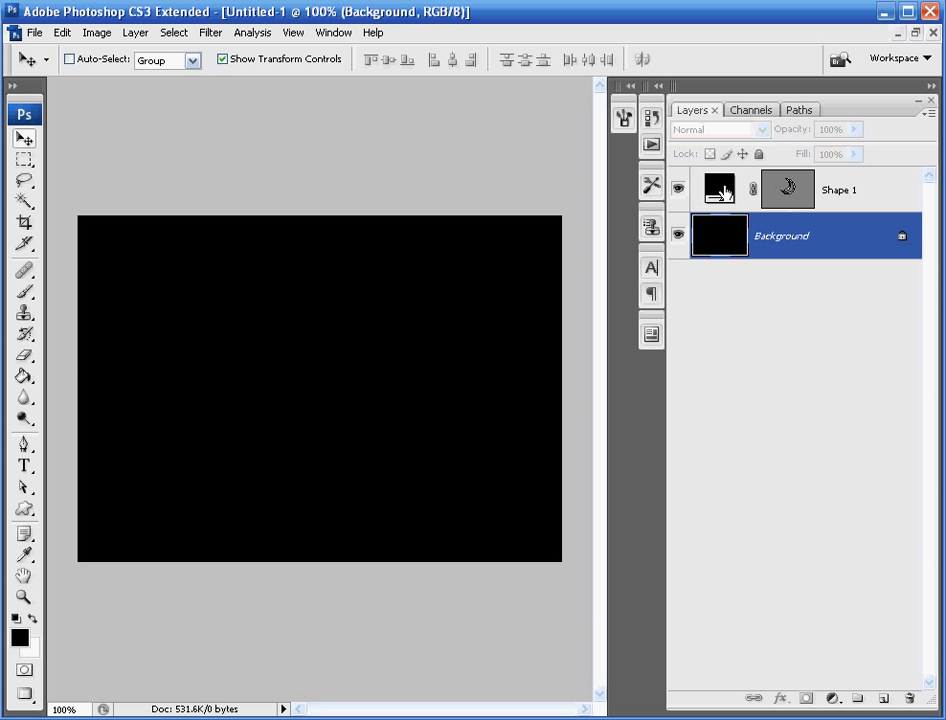
Step: Fill the moon white (ffffff) and turn off Show Transform Controls
double_click(720, 188)
click(101, 34)
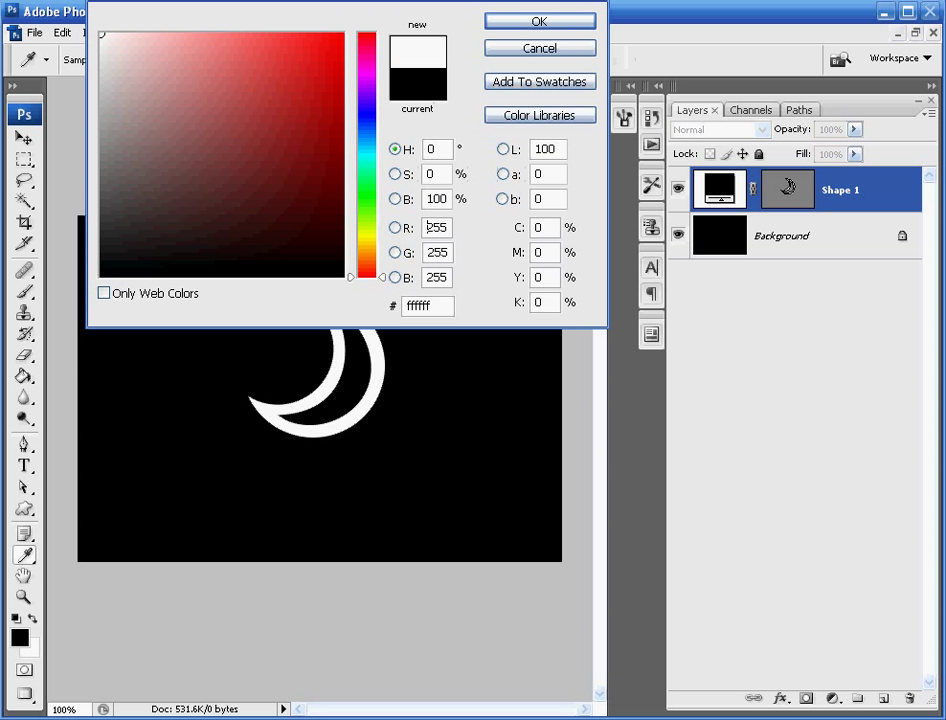
click(556, 26)
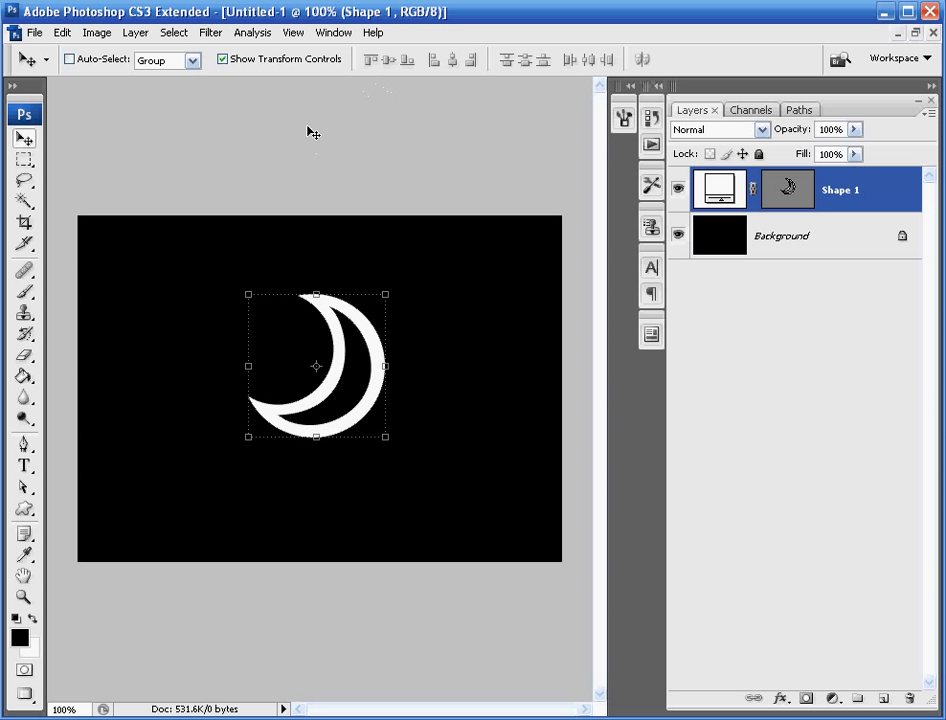
click(266, 61)
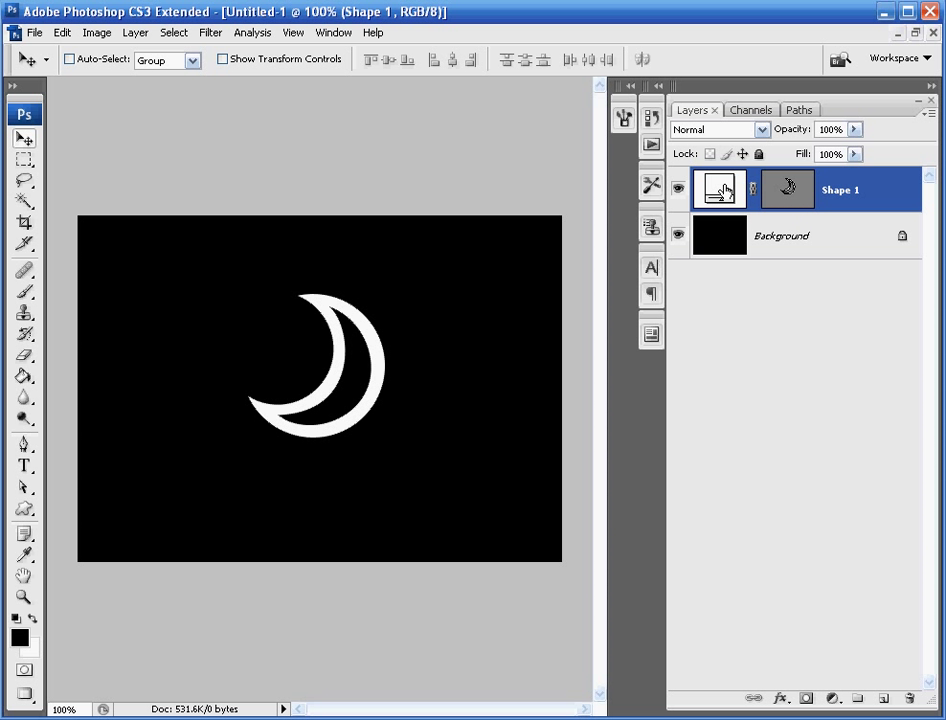
double_click(724, 190)
drag(496, 32, 759, 161)
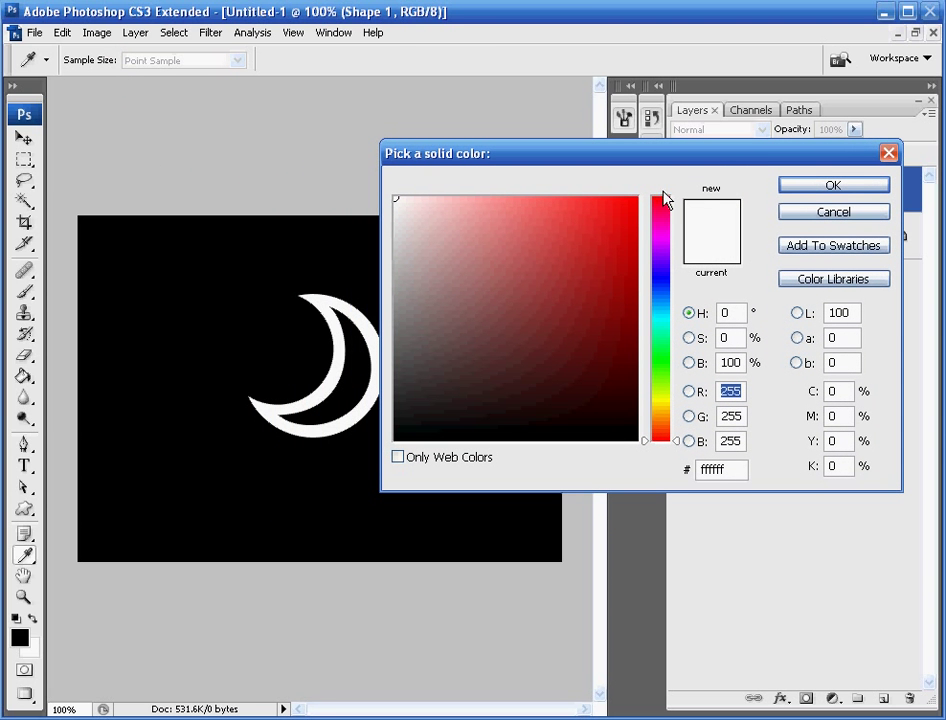
click(831, 213)
Step: Give the moon layer a light pink (ffb6b6) Color Overlay, Normal mode, 100% opacity
right_click(721, 191)
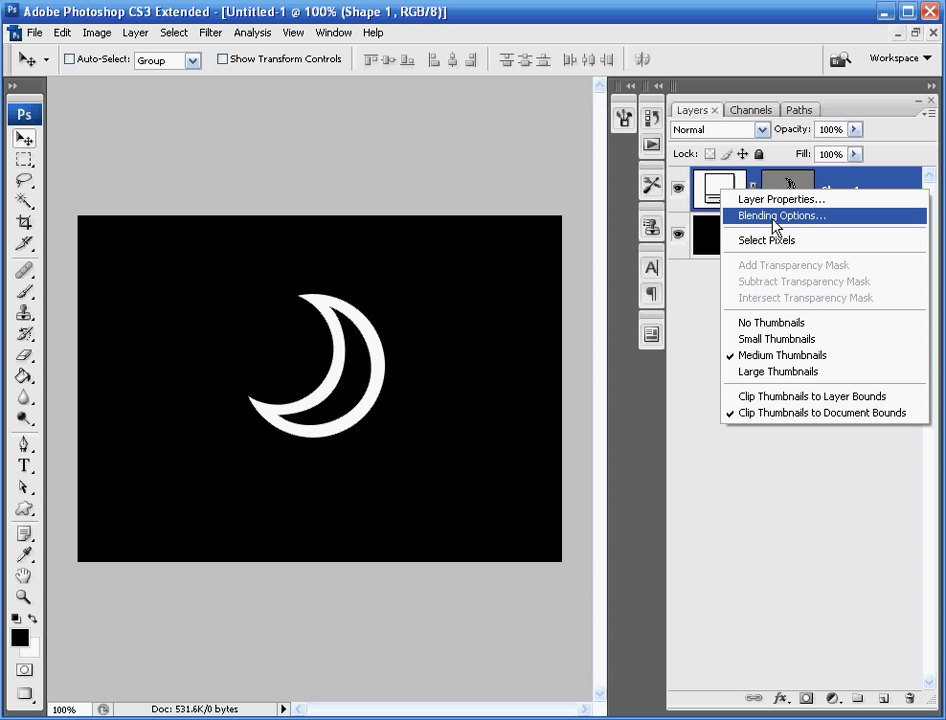
click(757, 218)
drag(935, 76, 534, 118)
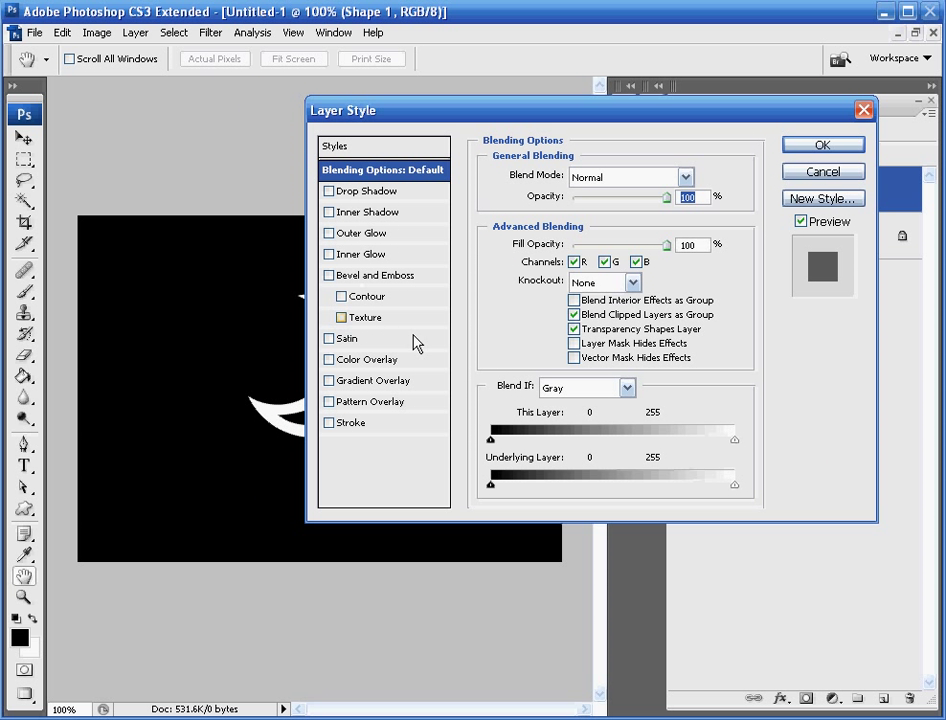
click(349, 364)
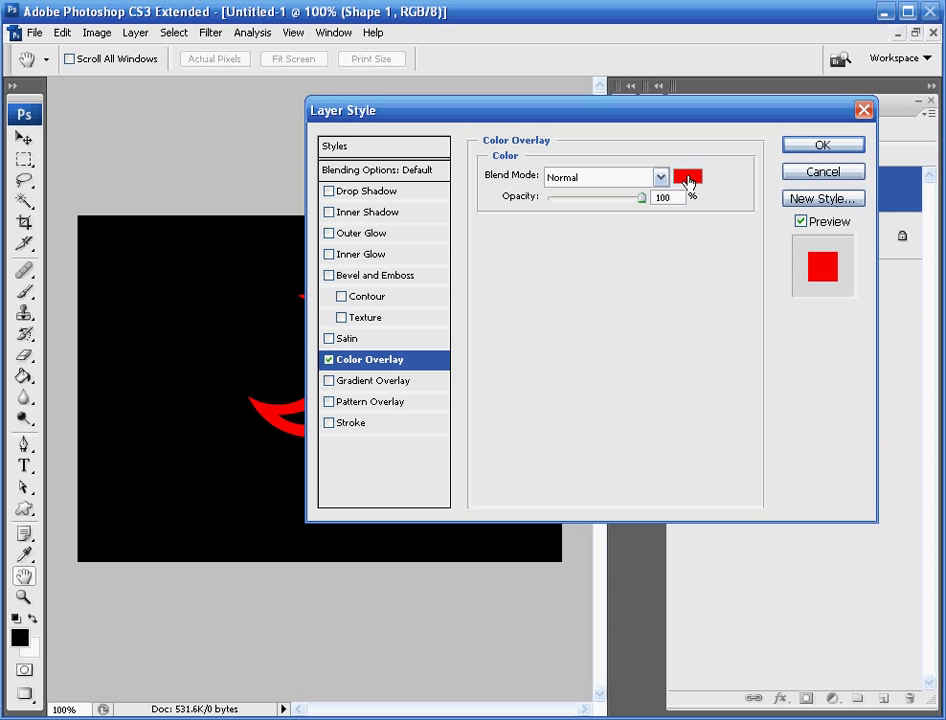
drag(675, 108, 719, 98)
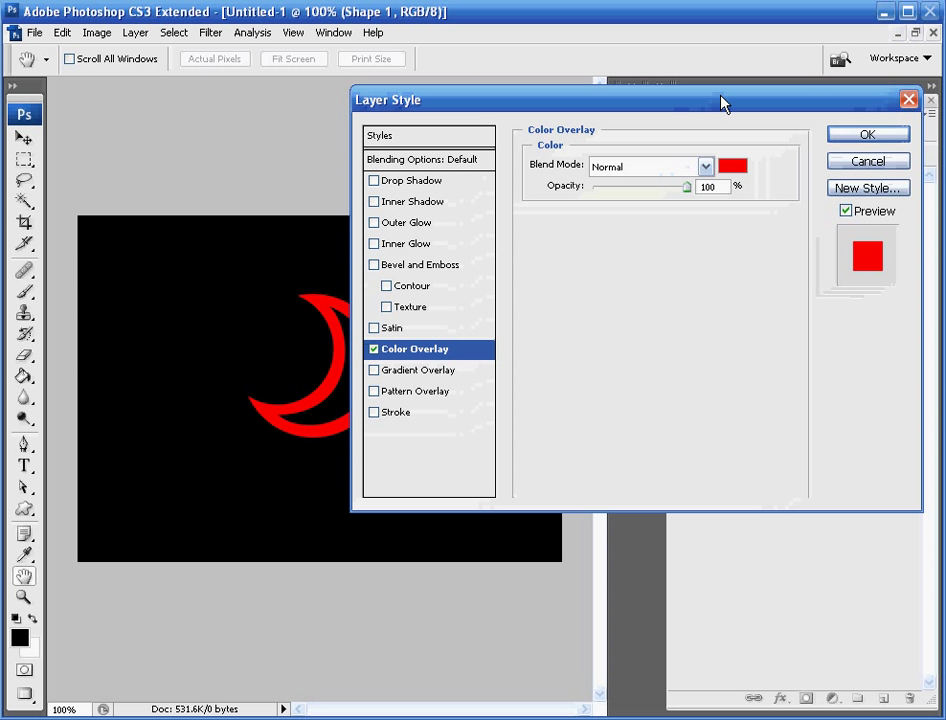
click(737, 174)
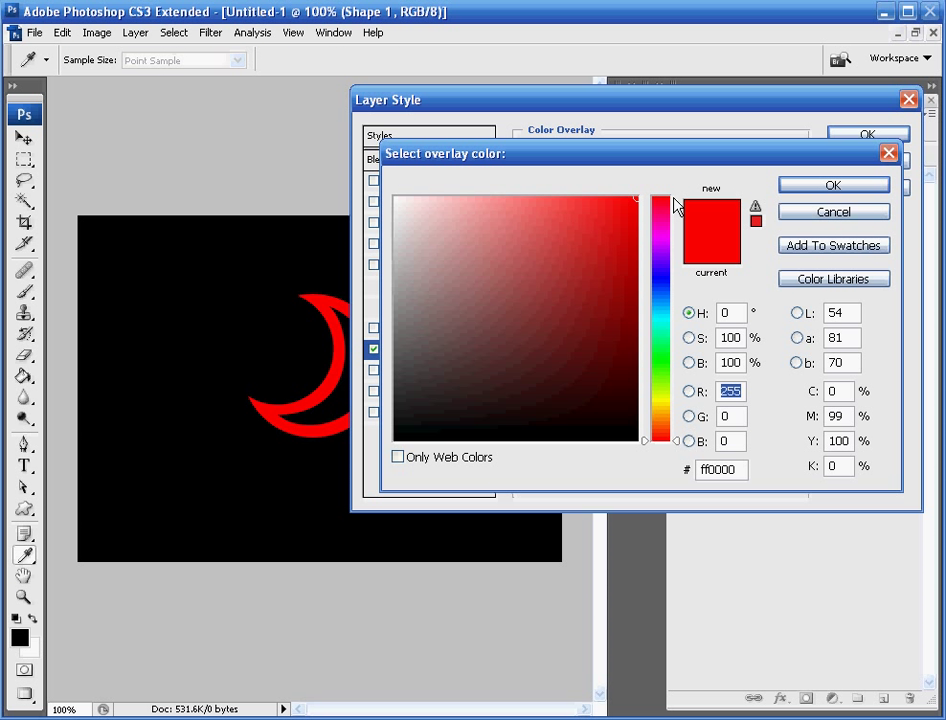
drag(617, 205, 476, 195)
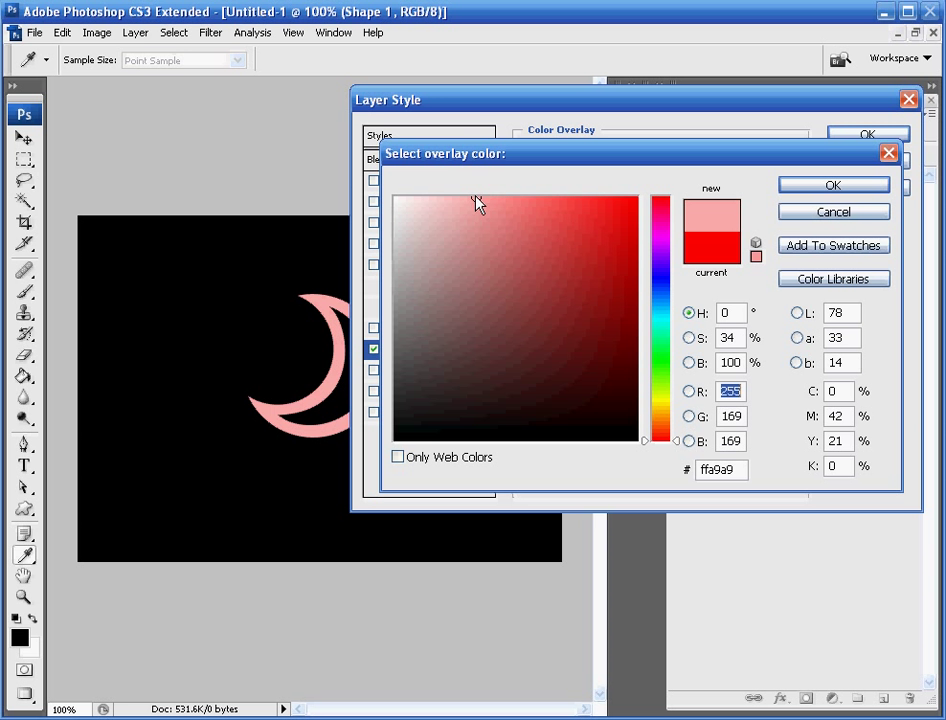
click(463, 194)
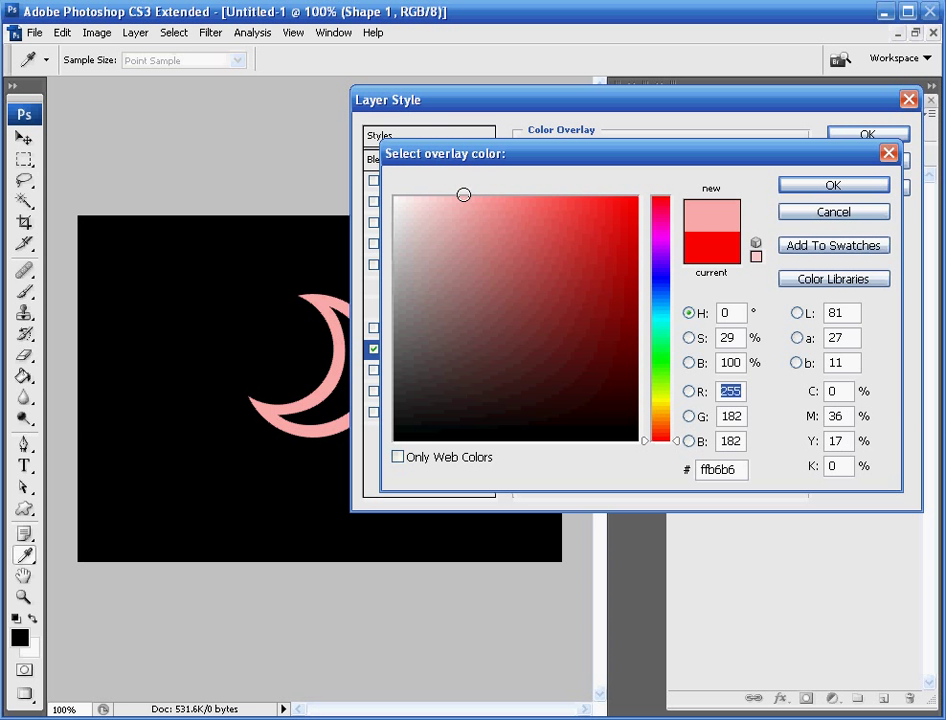
click(815, 187)
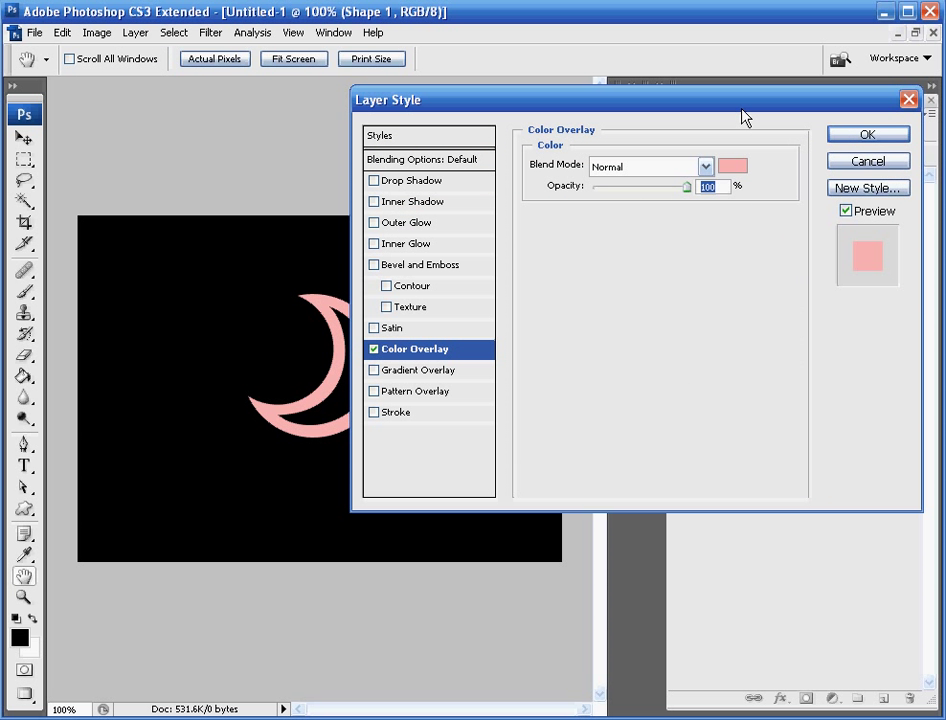
drag(743, 115, 838, 271)
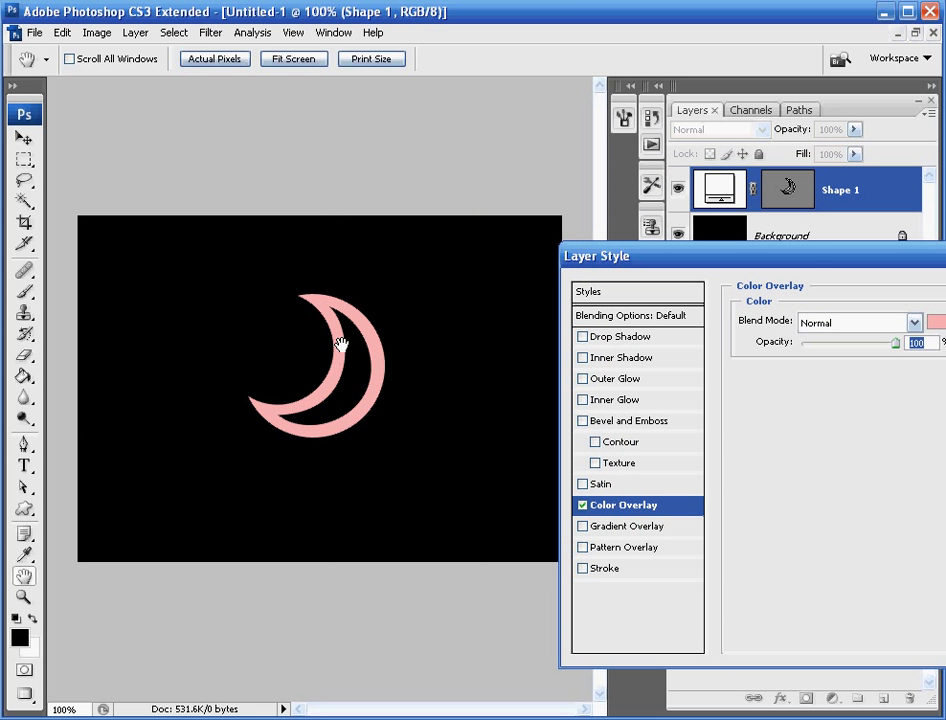
drag(791, 250, 554, 130)
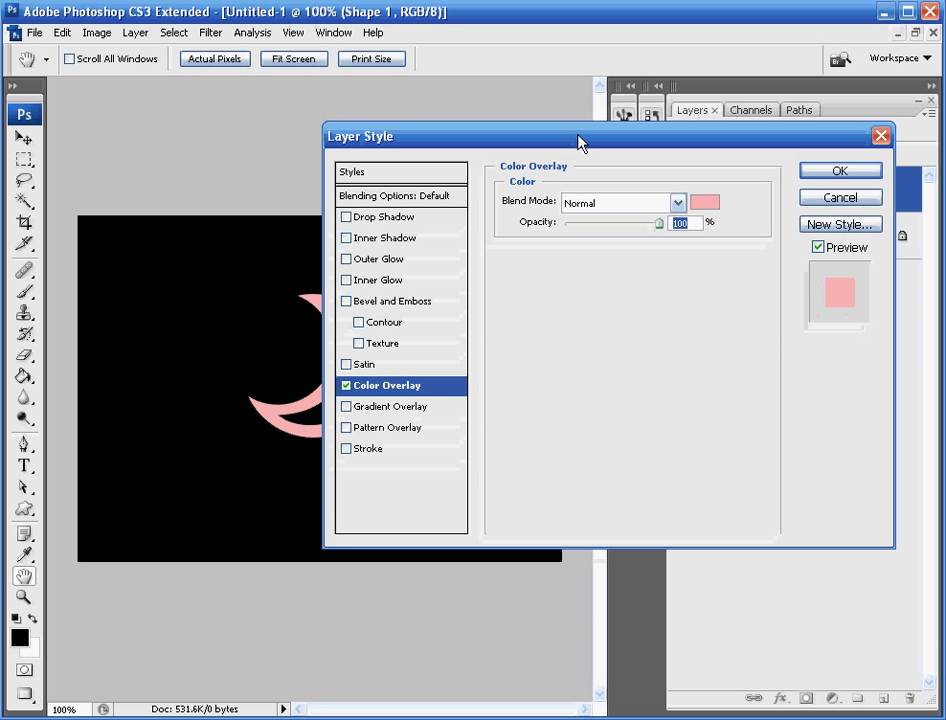
Step: Enable Outer Glow on the moon with a pure red (ff0000) glow colour
click(347, 259)
drag(606, 145, 642, 123)
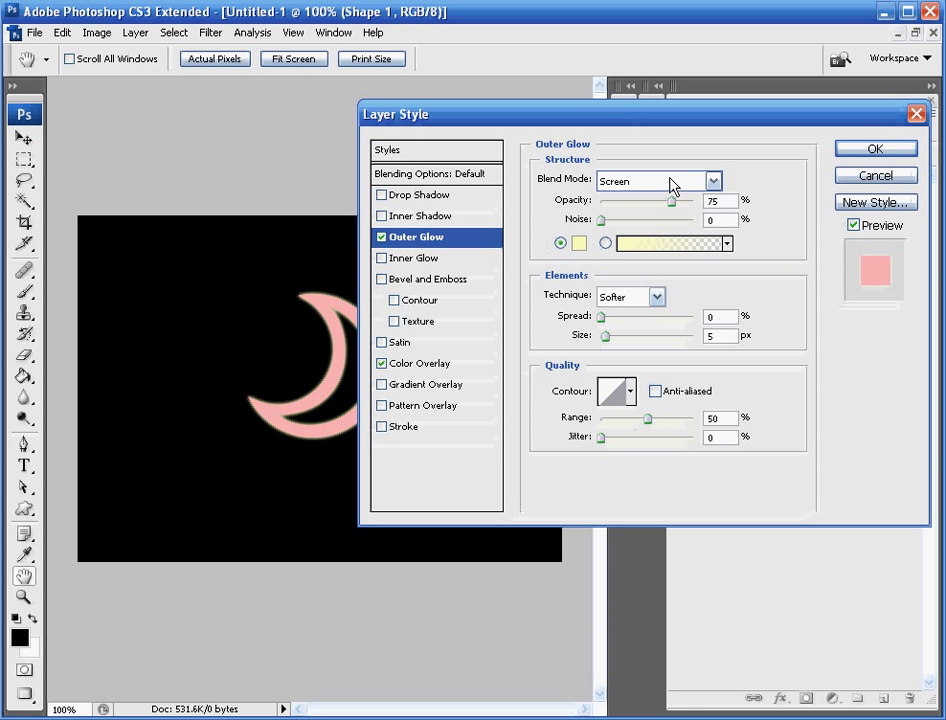
click(580, 244)
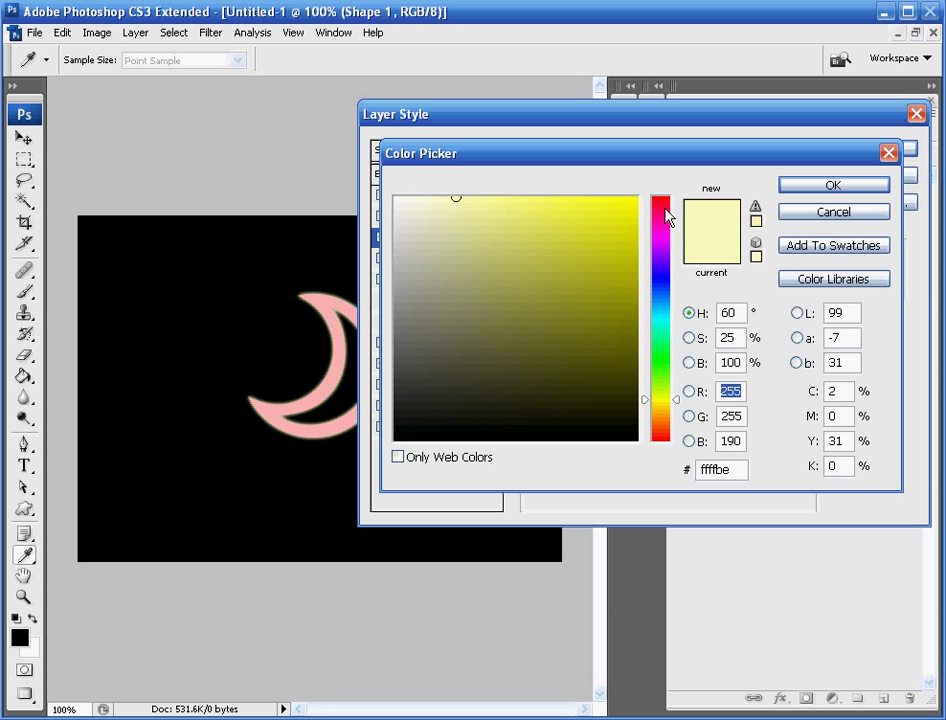
mouse_move(662, 209)
mouse_down()
mouse_move(628, 205)
mouse_move(642, 196)
mouse_up()
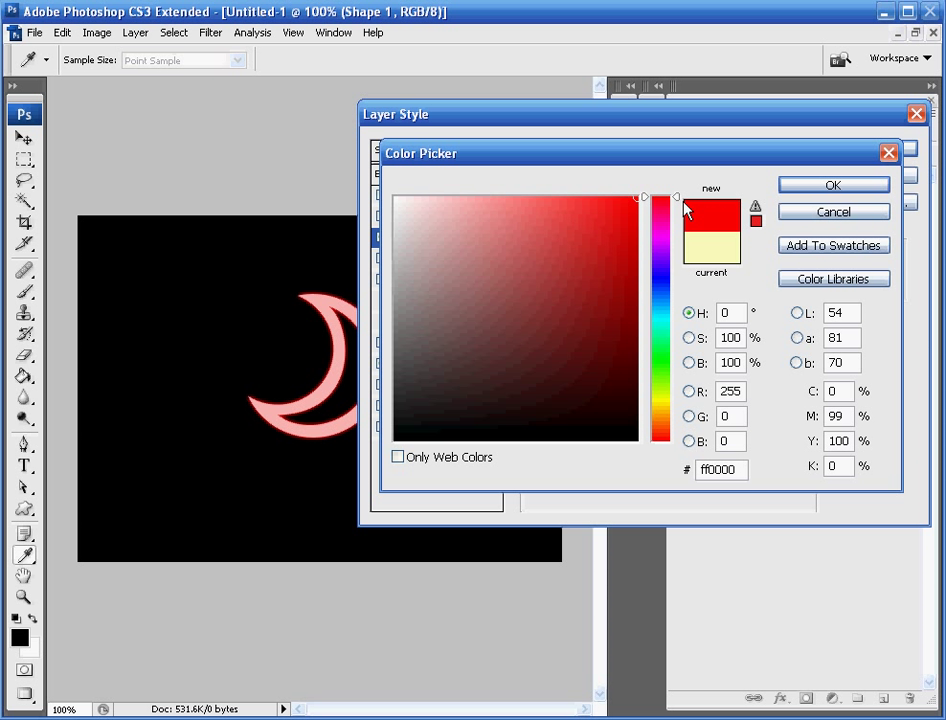
mouse_move(680, 205)
mouse_down()
mouse_move(676, 380)
mouse_move(680, 182)
mouse_up()
click(820, 190)
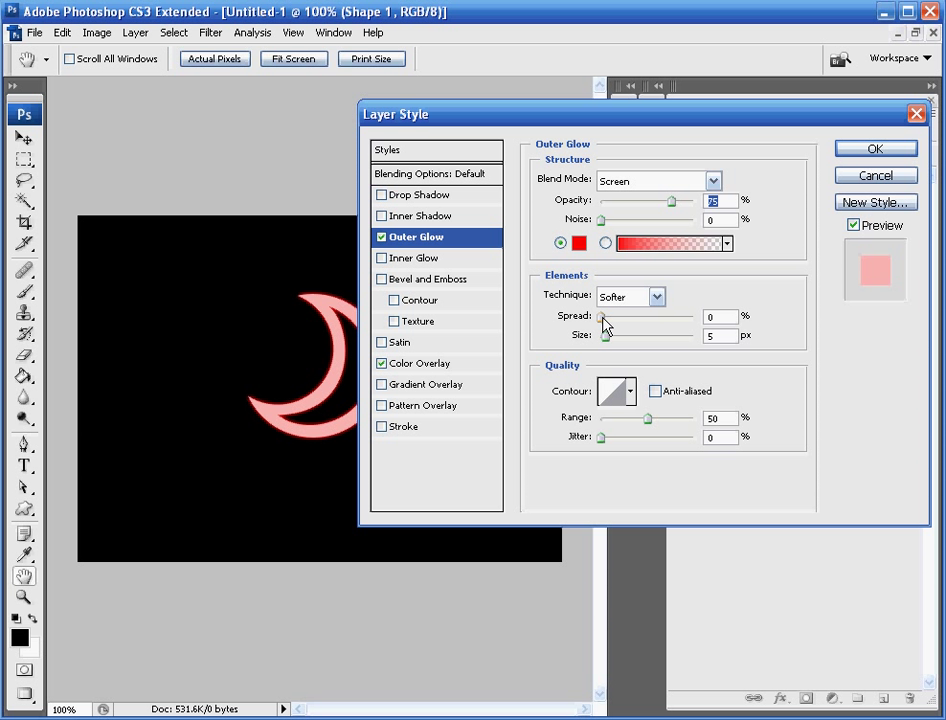
Step: Set the Outer Glow Spread to 6% and Size to 15 px, then apply
drag(604, 325, 609, 328)
drag(605, 338, 612, 340)
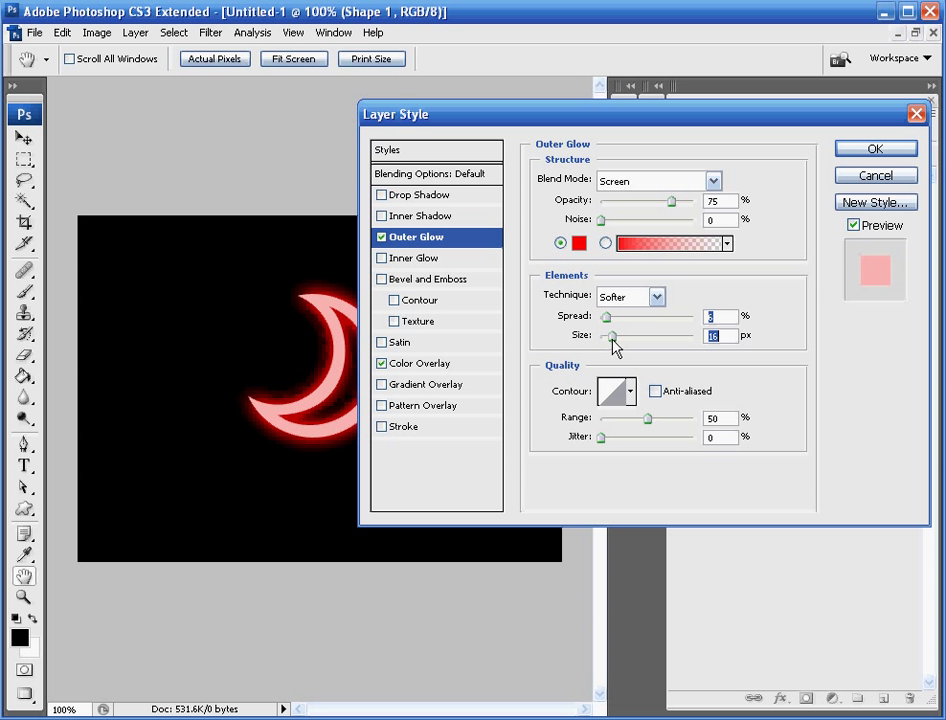
drag(612, 339, 611, 339)
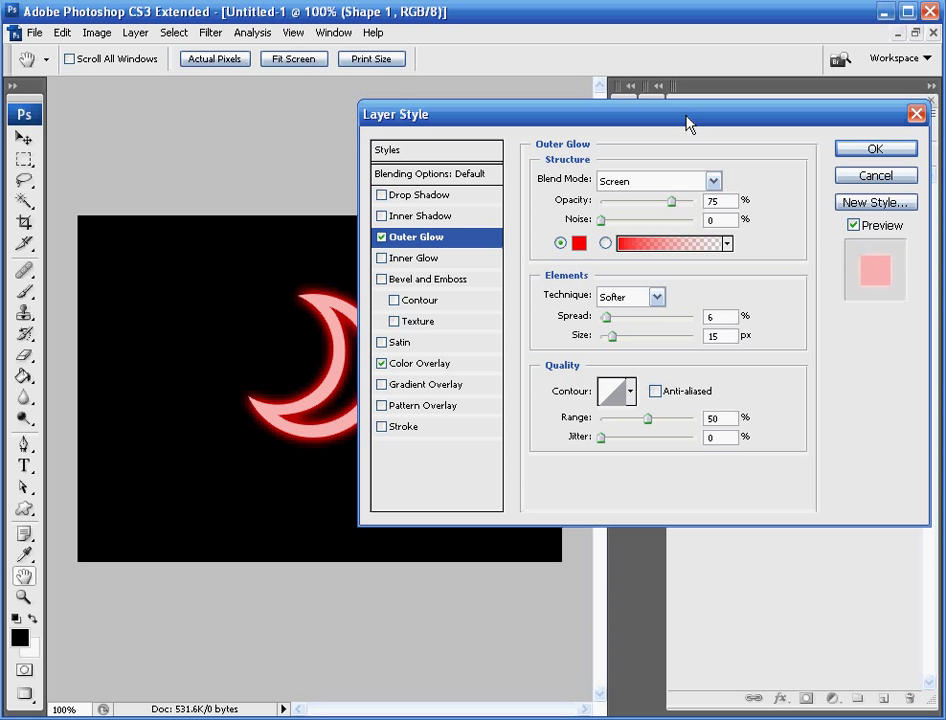
click(876, 150)
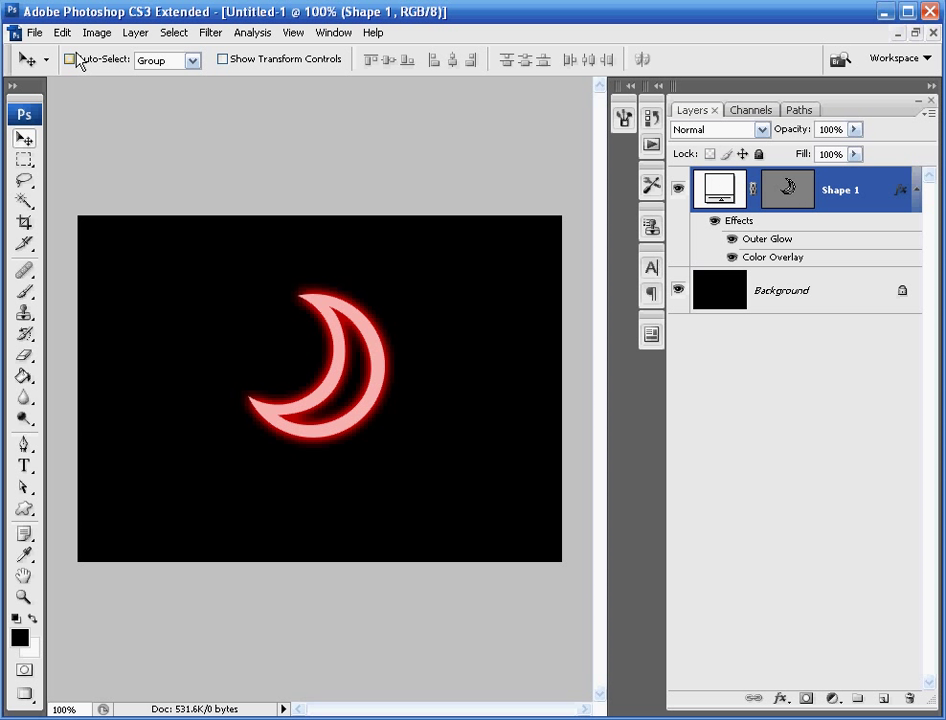
Step: Rasterize the Shape 1 layer and Ctrl+click its thumbnail to select the moon
click(137, 36)
mouse_move(180, 372)
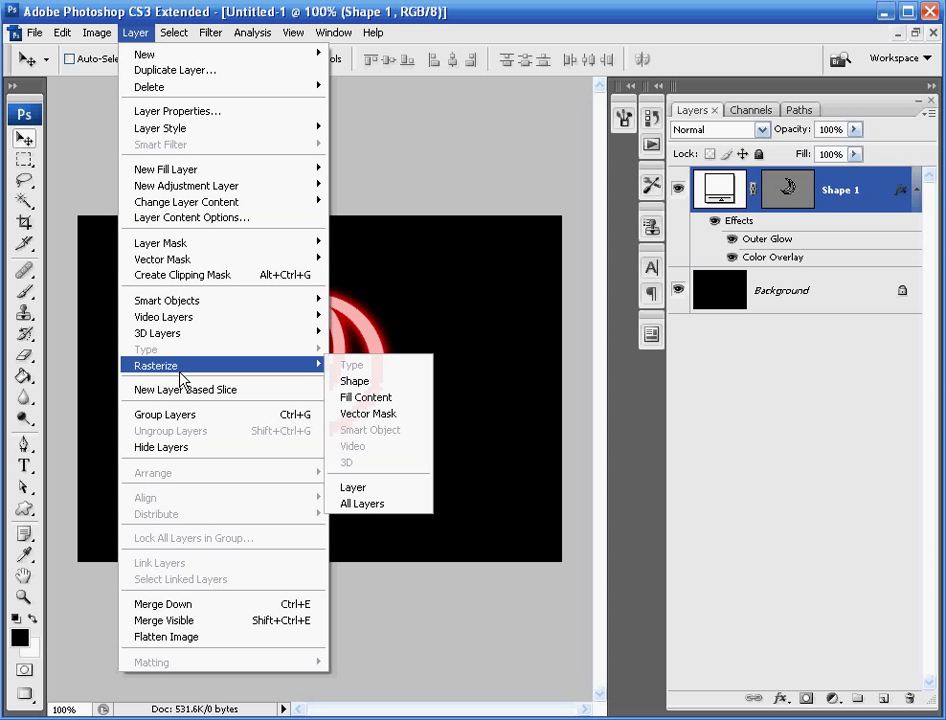
click(388, 385)
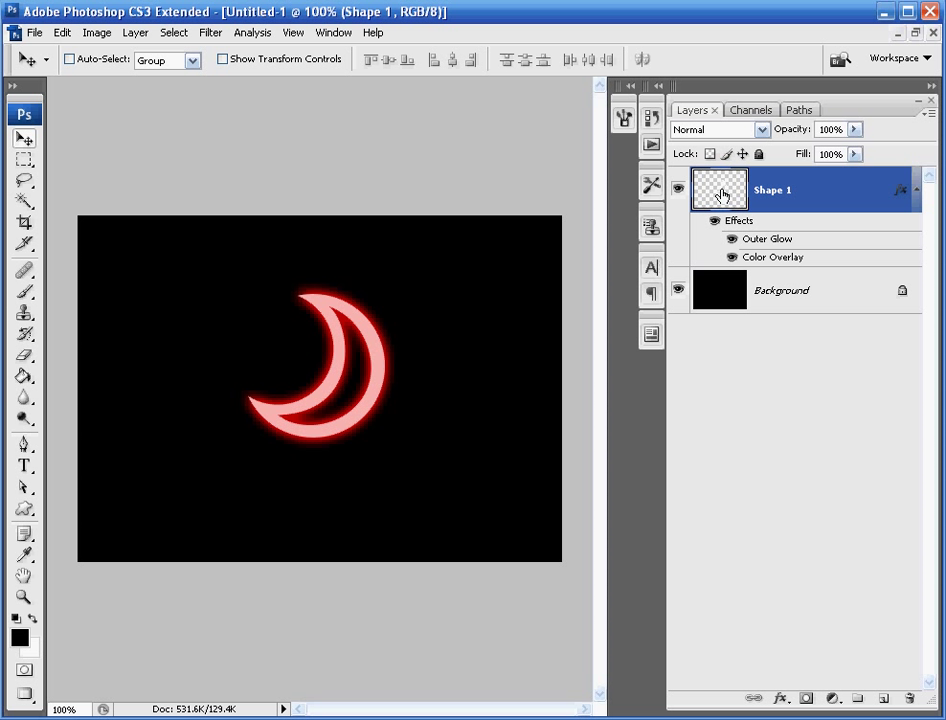
ctrl+click(725, 193)
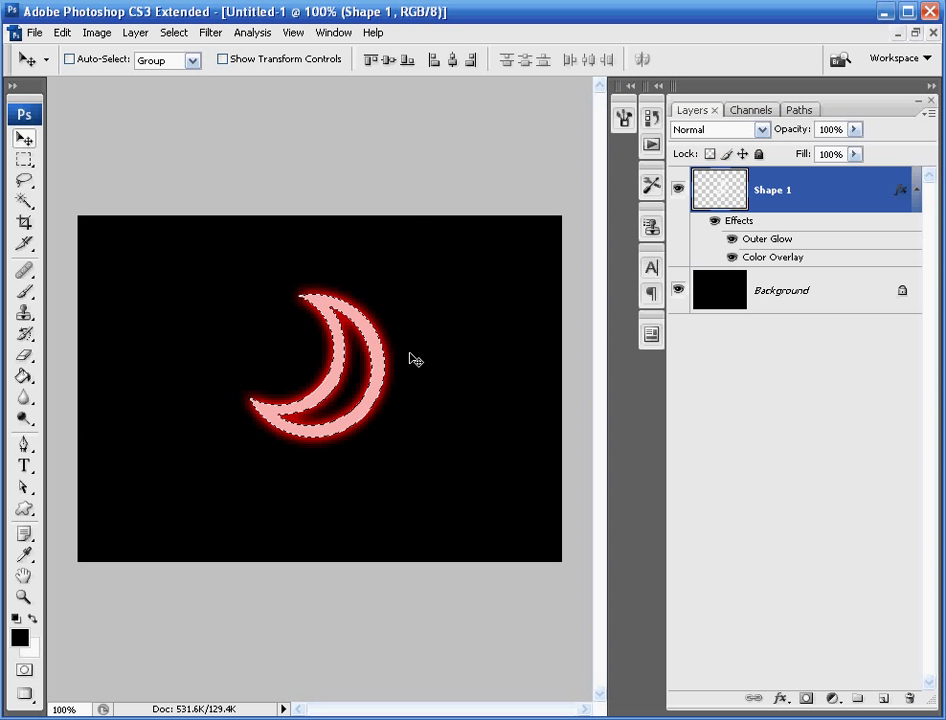
Step: Contract the moon selection by 2 pixels
click(174, 32)
mouse_move(182, 227)
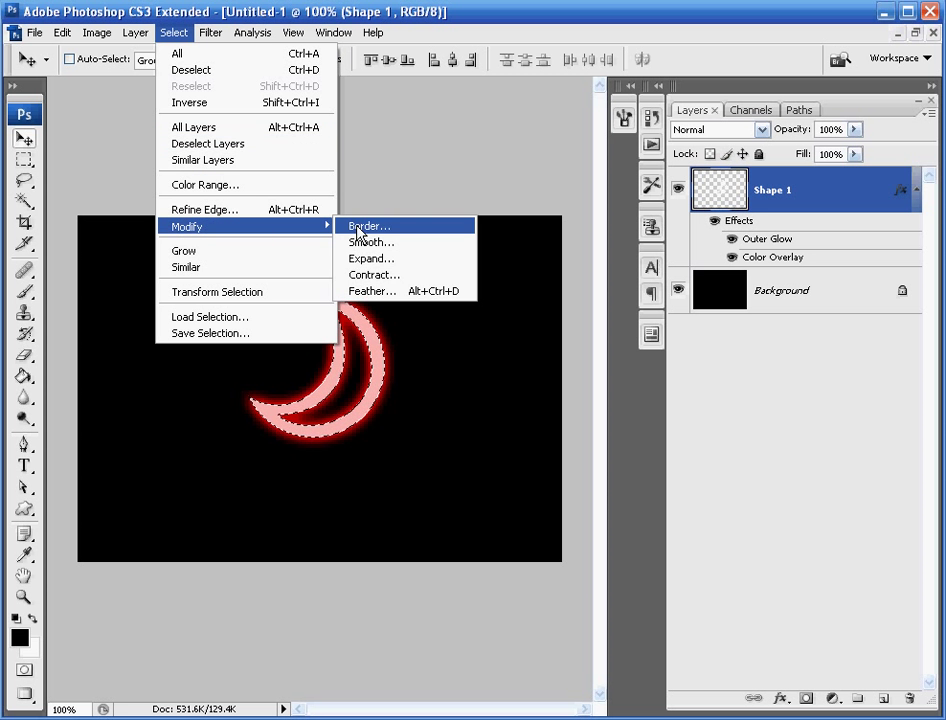
click(393, 273)
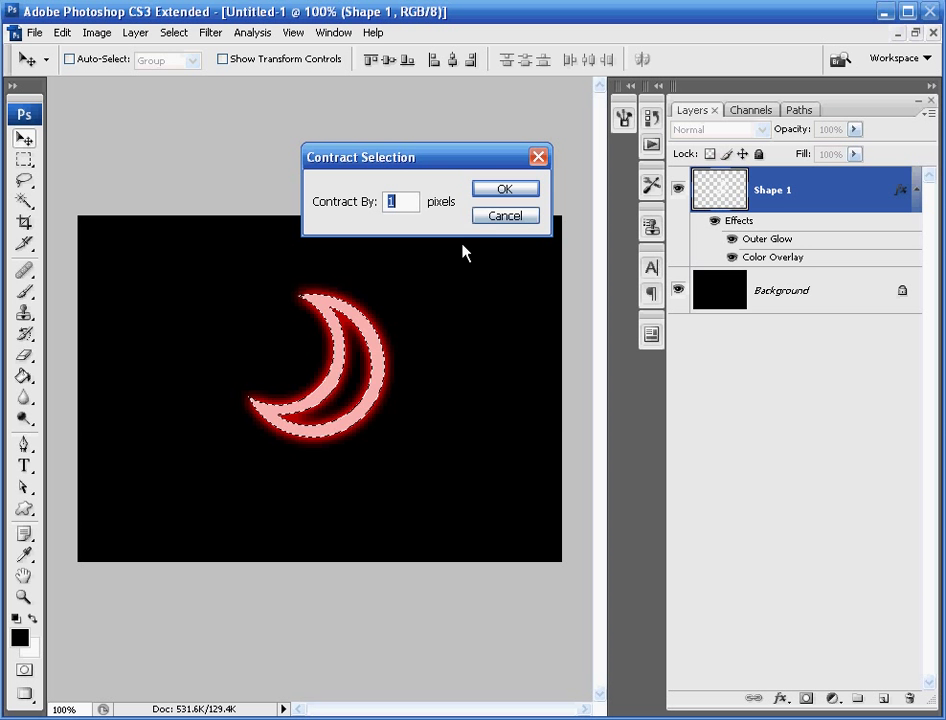
text(2)
click(504, 189)
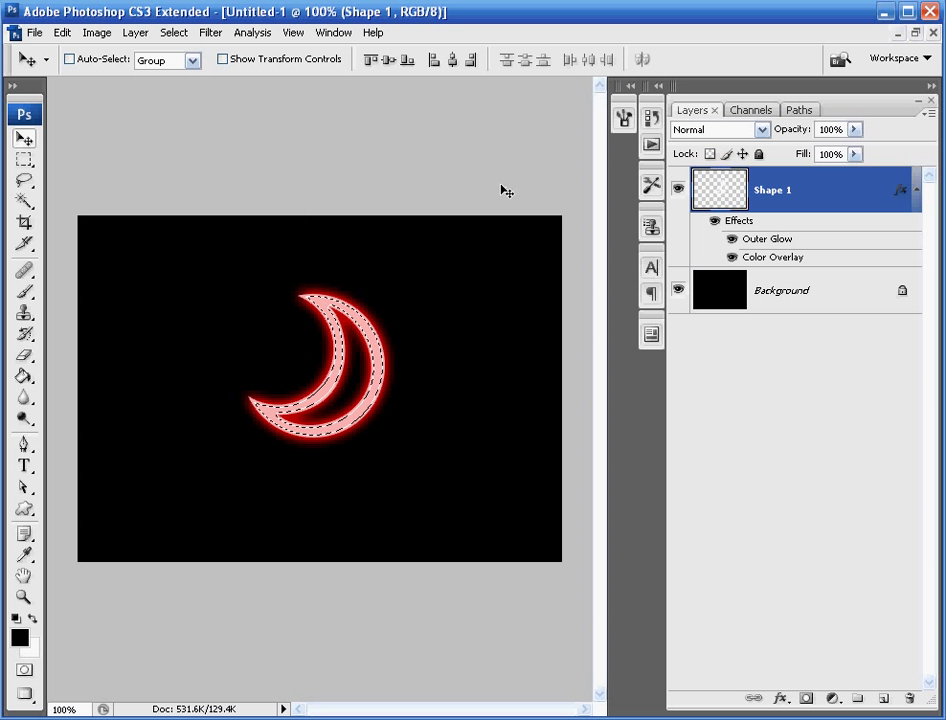
Step: Contract the selection a further 8 pixels, delete the interior, and deselect
click(134, 33)
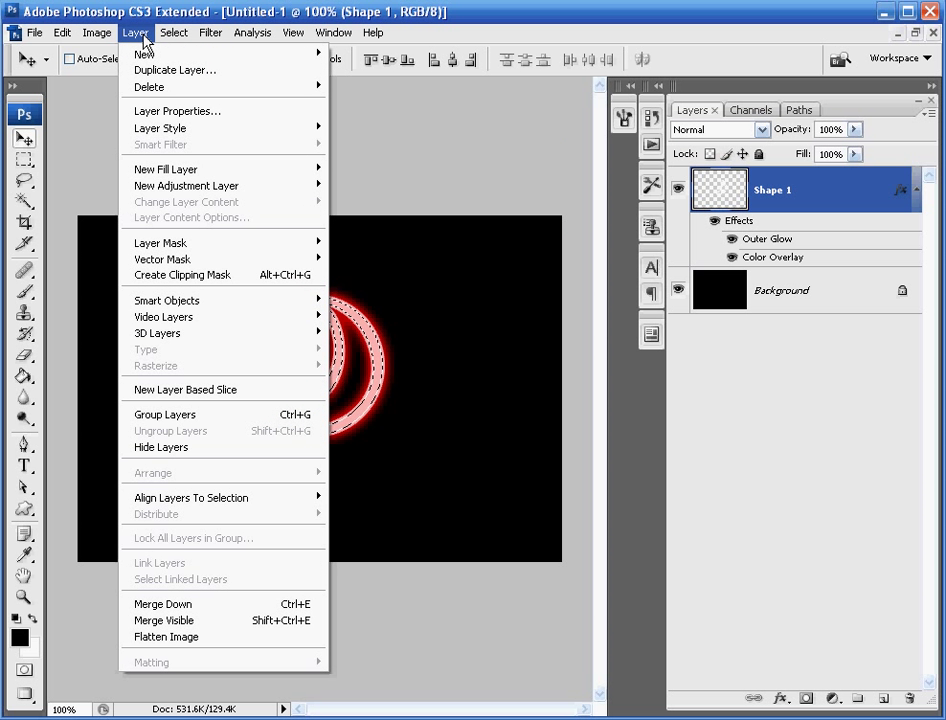
mouse_move(173, 33)
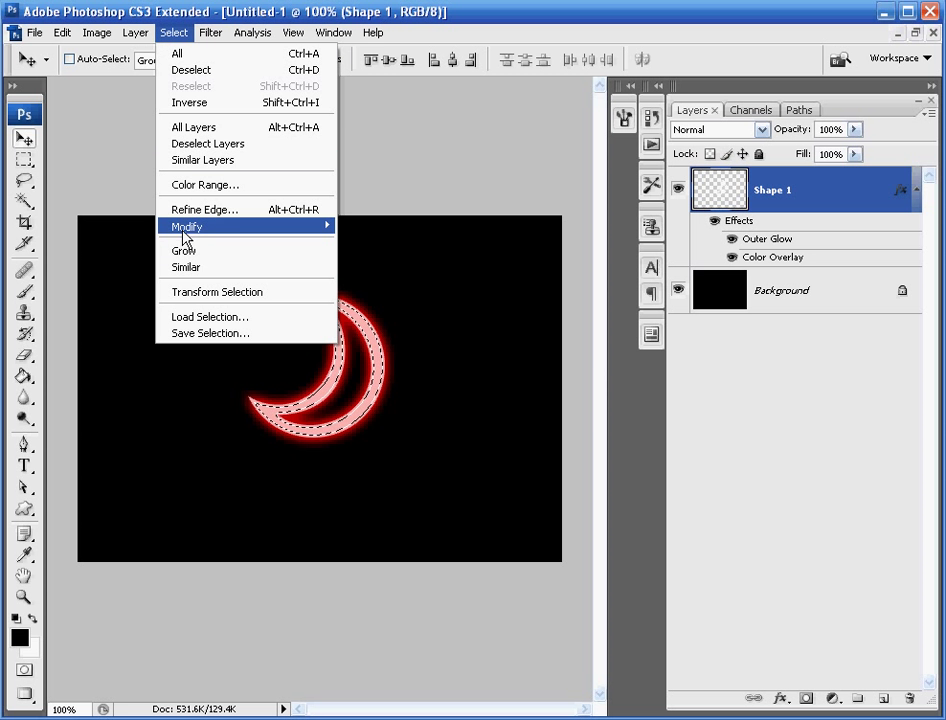
mouse_move(185, 228)
click(408, 277)
text(8)
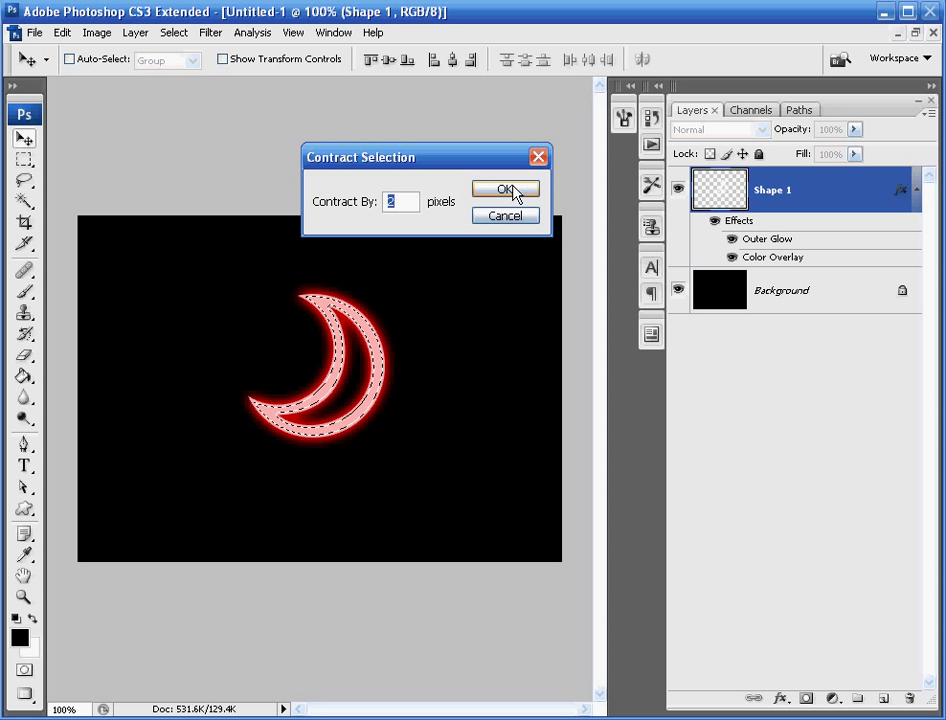
click(505, 190)
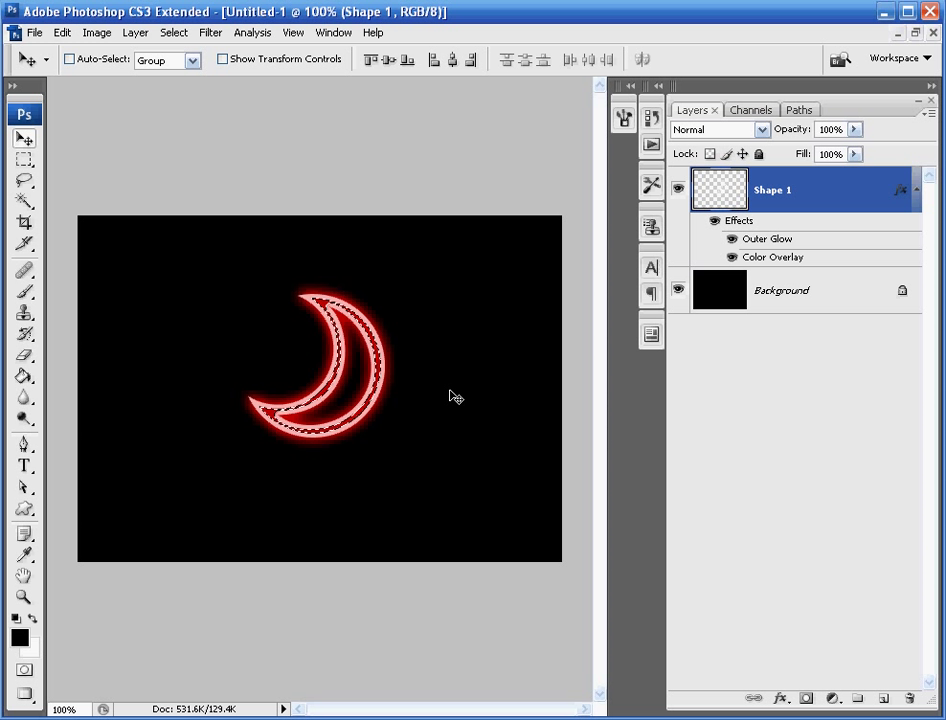
key(ctrl+d)
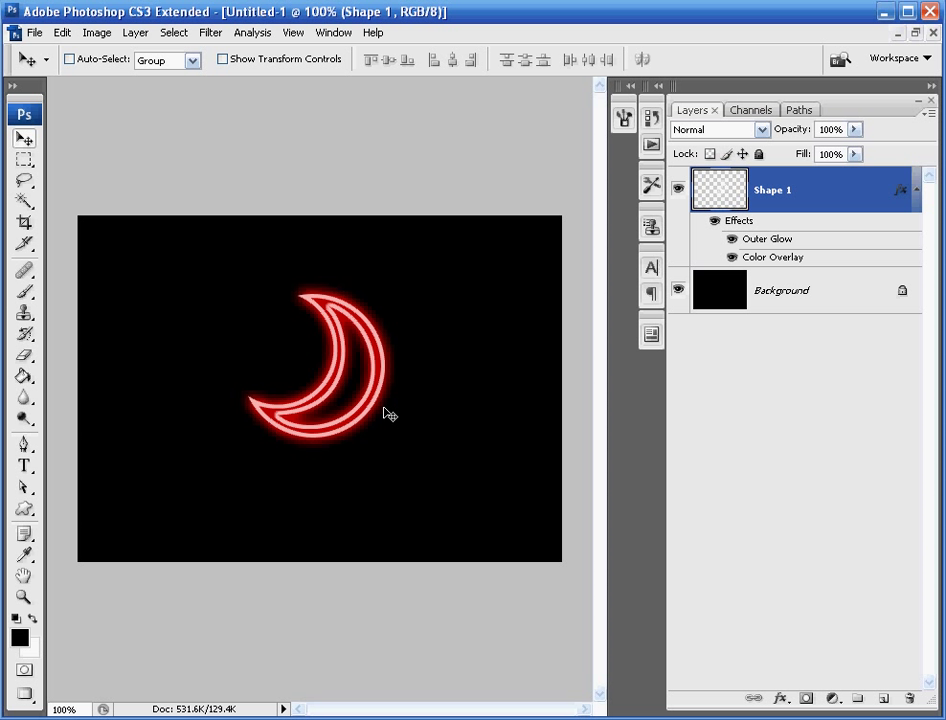
Step: Raise the Outer Glow Spread to 10% and Size to 21 px
double_click(758, 243)
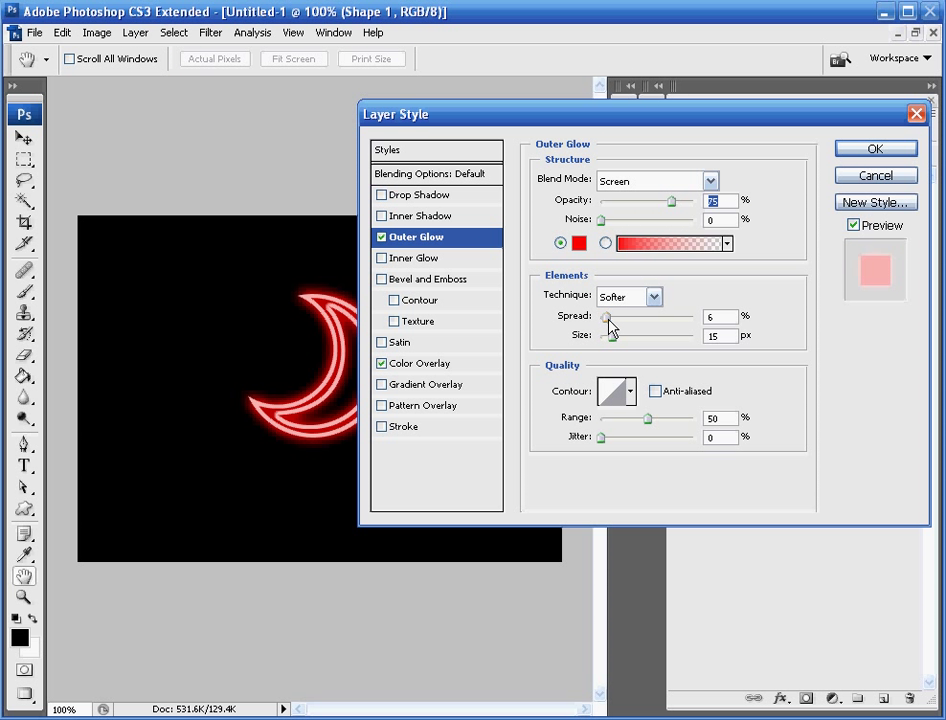
drag(606, 318, 617, 343)
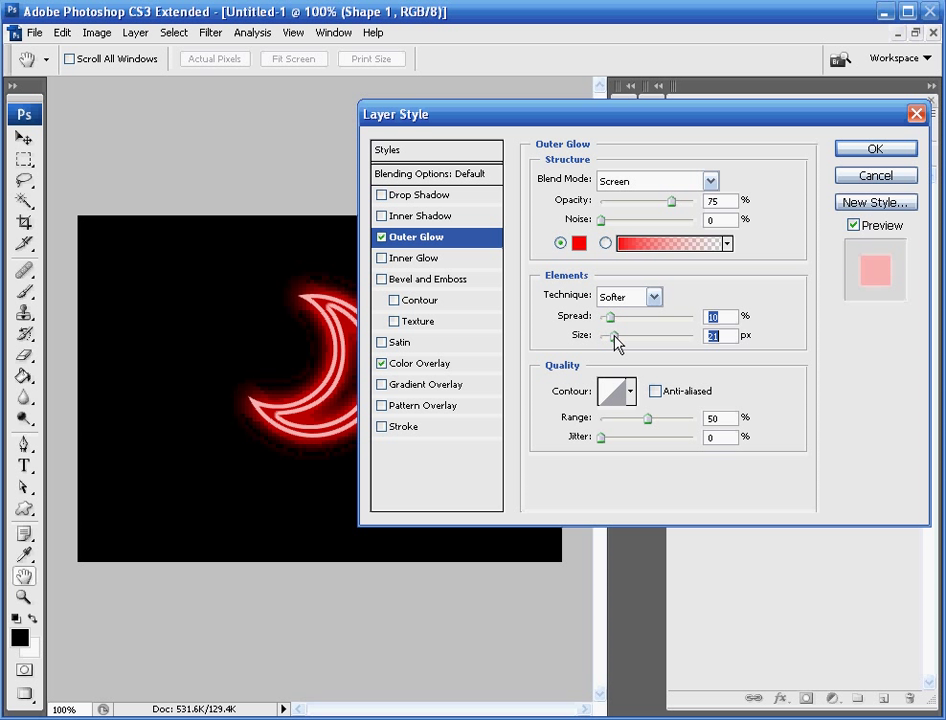
click(860, 152)
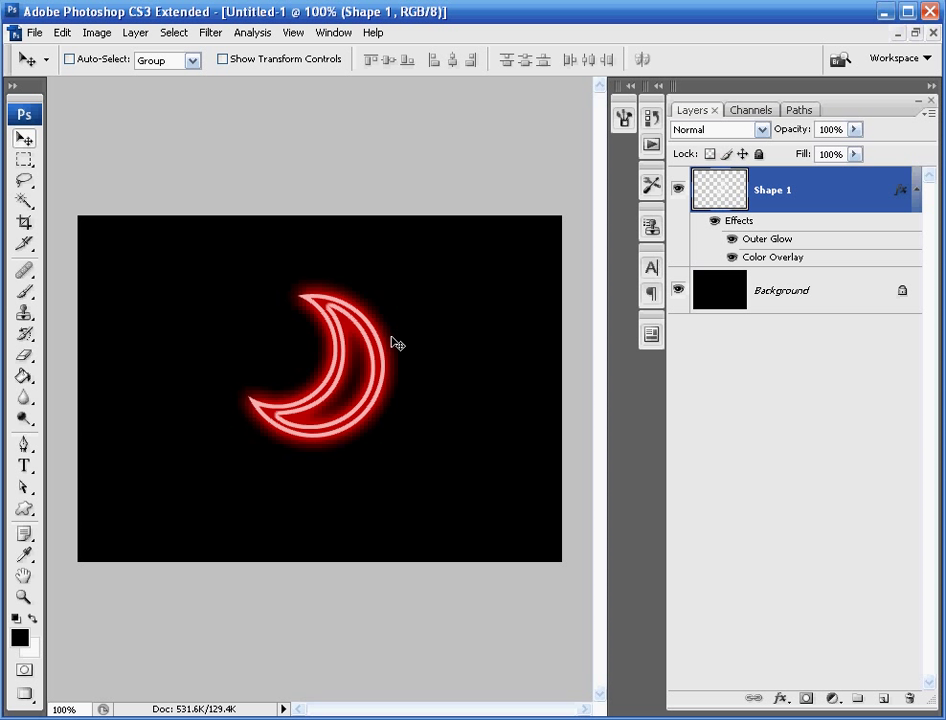